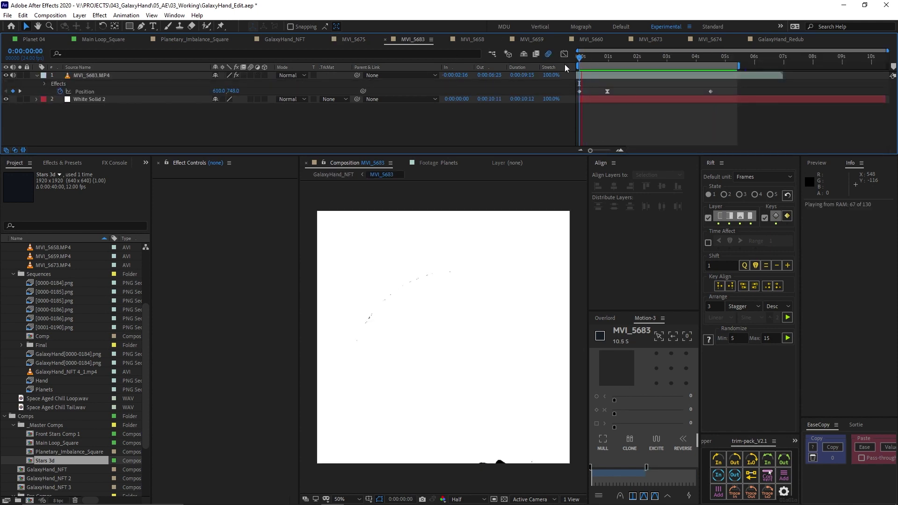
# Step through the MVI_5658, MVI_5659, MVI_5660 and MVI_5673 composition tabs in turn
pyautogui.click(471, 39)
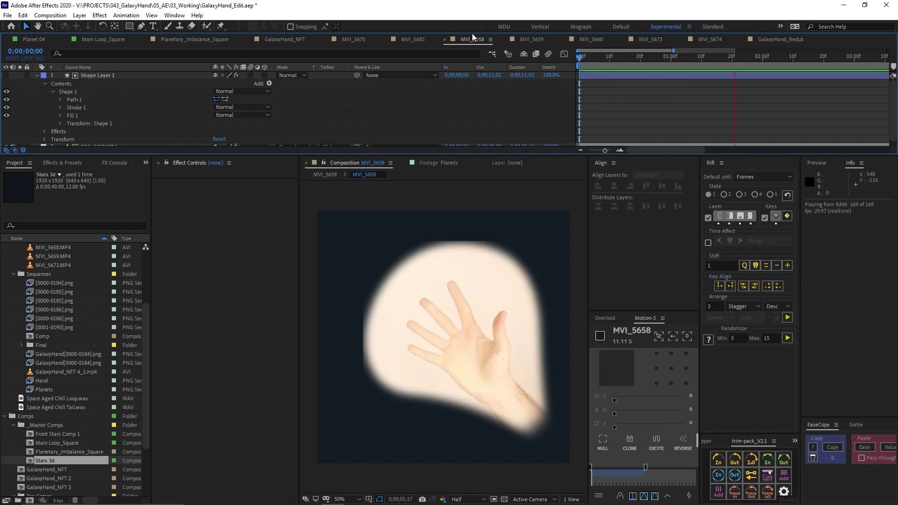
pyautogui.click(530, 40)
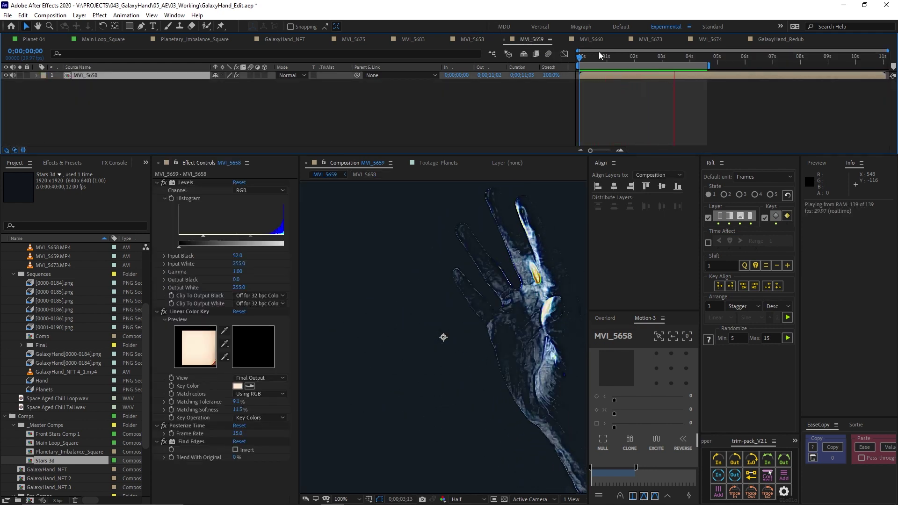
pyautogui.click(592, 39)
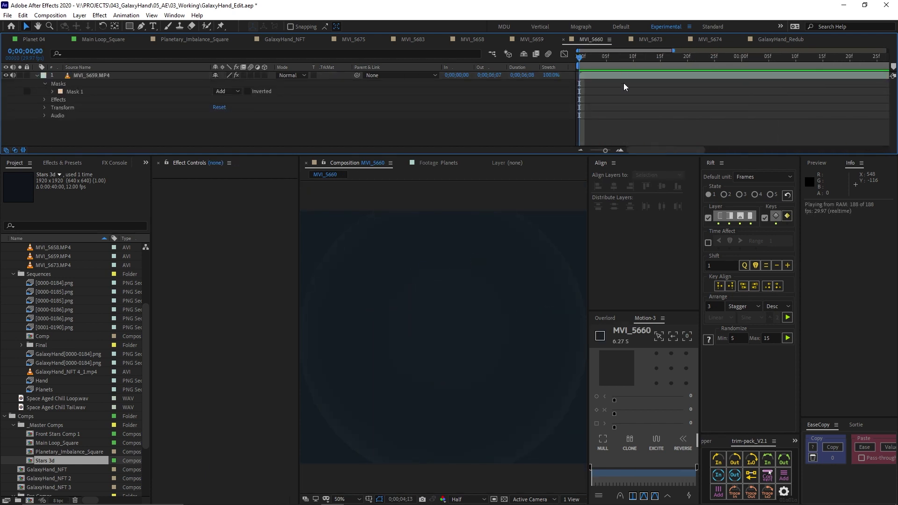
pyautogui.click(650, 40)
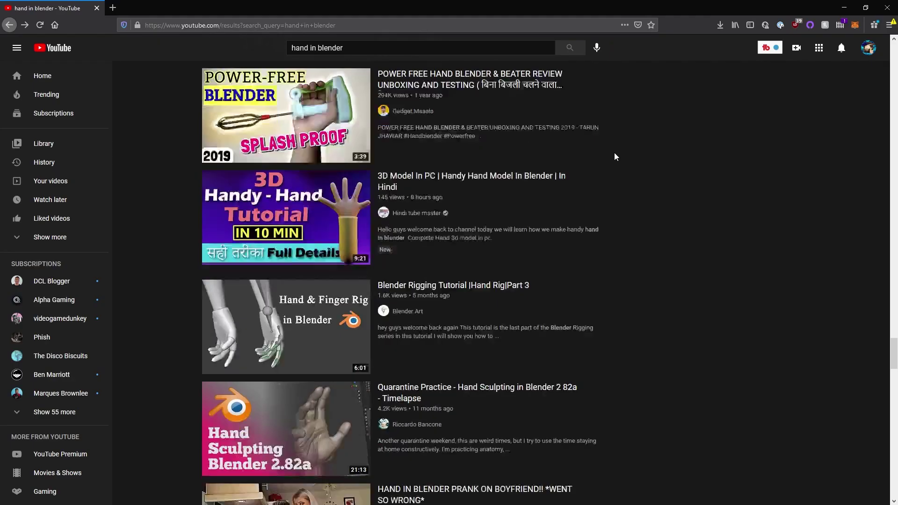
pyautogui.scroll(-6, 614, 157)
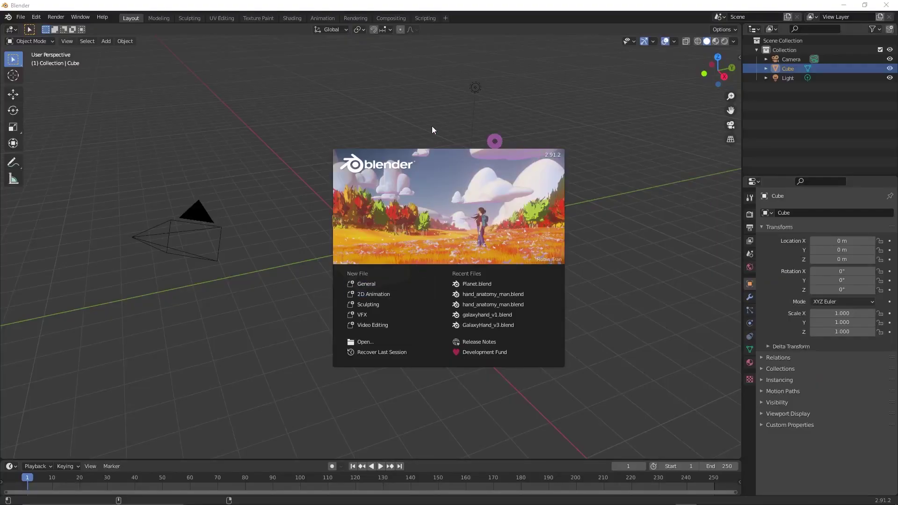
# Dismiss the startup splash, deselect the cube and switch it into Edit Mode
pyautogui.click(351, 108)
pyautogui.moveTo(311, 167); pyautogui.dragTo(310, 166)
pyautogui.moveTo(266, 171)
pyautogui.mouseDown(button='middle')
pyautogui.moveTo(305, 153)
pyautogui.moveTo(268, 162)
pyautogui.mouseUp(button='middle')
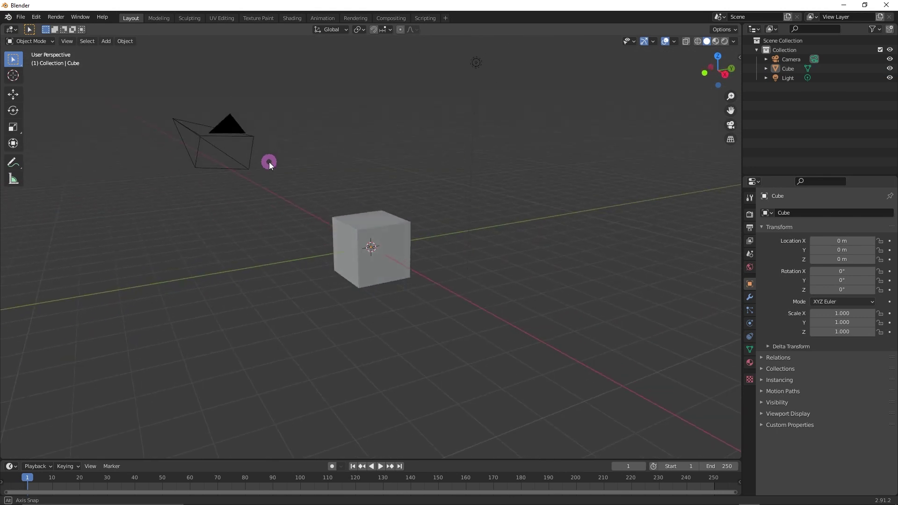
pyautogui.click(47, 41)
pyautogui.click(31, 61)
# Cycle through Sculpt, Vertex Paint and Weight Paint modes, then return to Object Mode
pyautogui.click(38, 42)
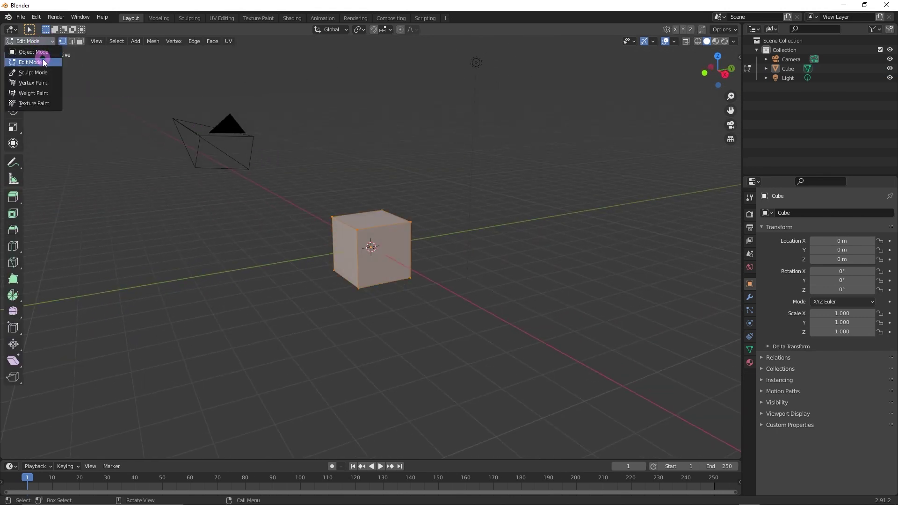
pyautogui.click(48, 70)
pyautogui.click(40, 42)
pyautogui.click(45, 81)
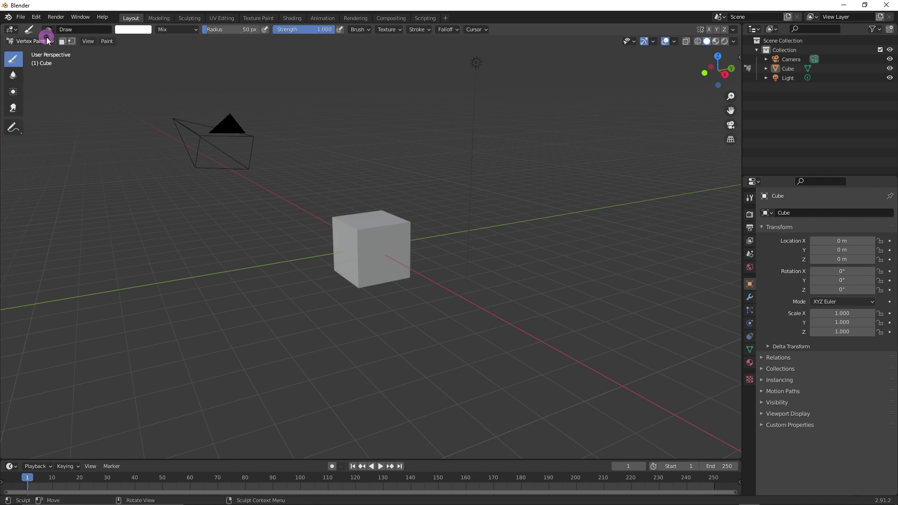
pyautogui.click(36, 93)
pyautogui.click(41, 40)
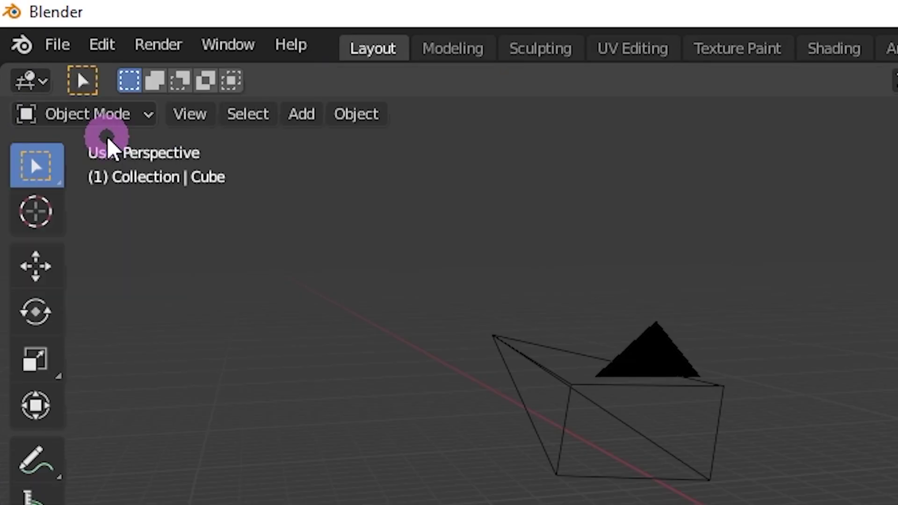
pyautogui.click(33, 51)
# In the Modeling workspace, show the render settings with the Film options expanded
pyautogui.click(173, 18)
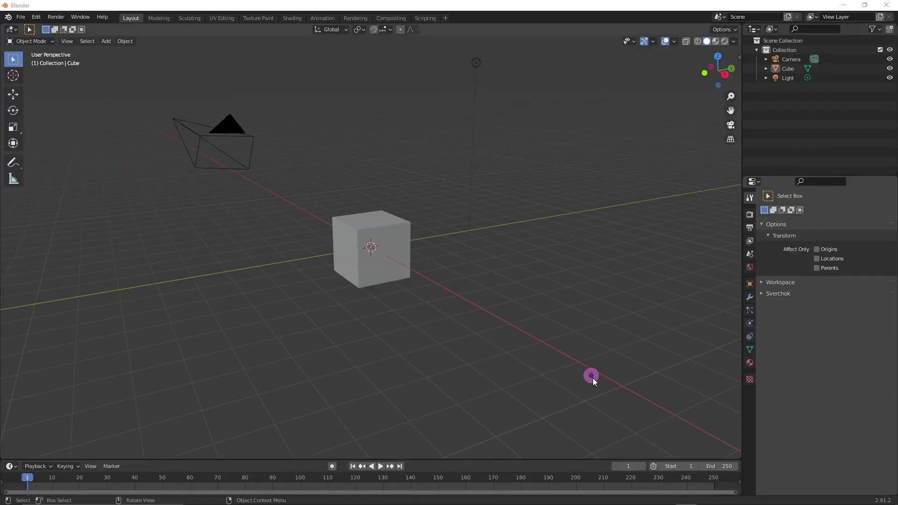
pyautogui.click(746, 213)
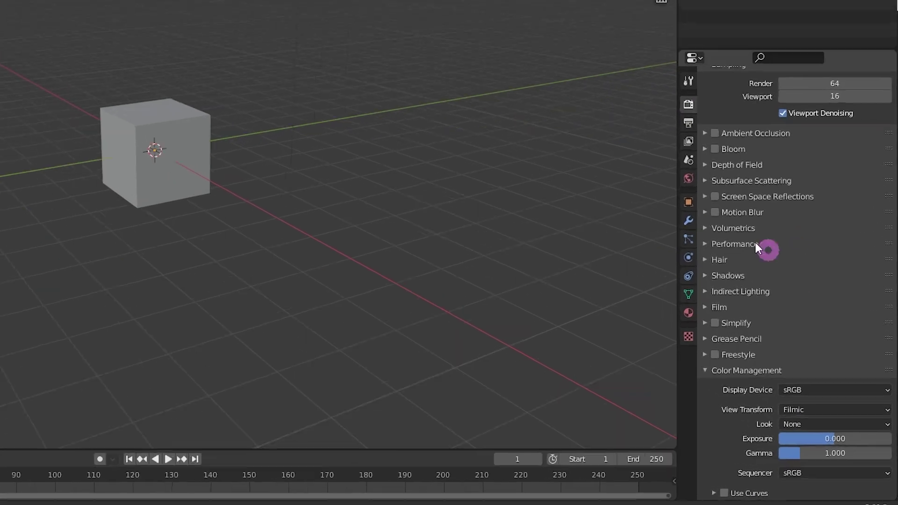
pyautogui.click(766, 399)
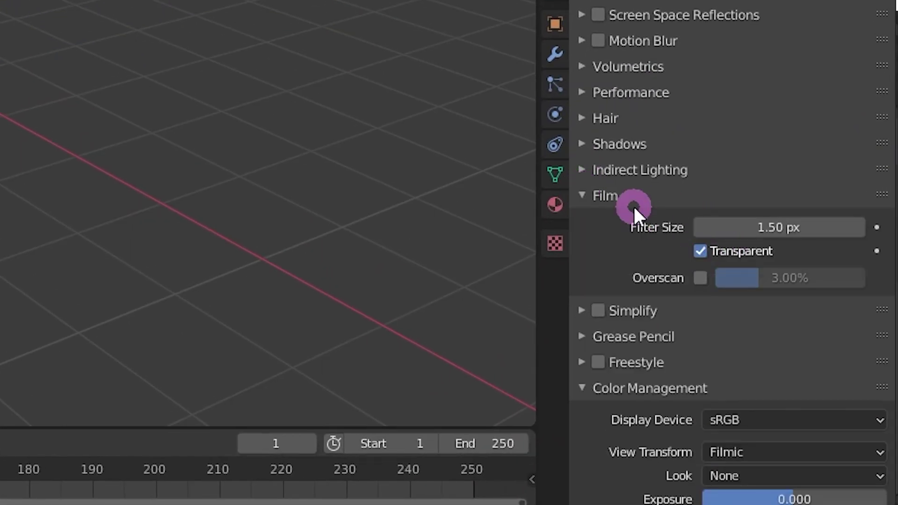
# Resize the timeline area and bring up its editor-type menu
pyautogui.moveTo(160, 456); pyautogui.dragTo(33, 311)
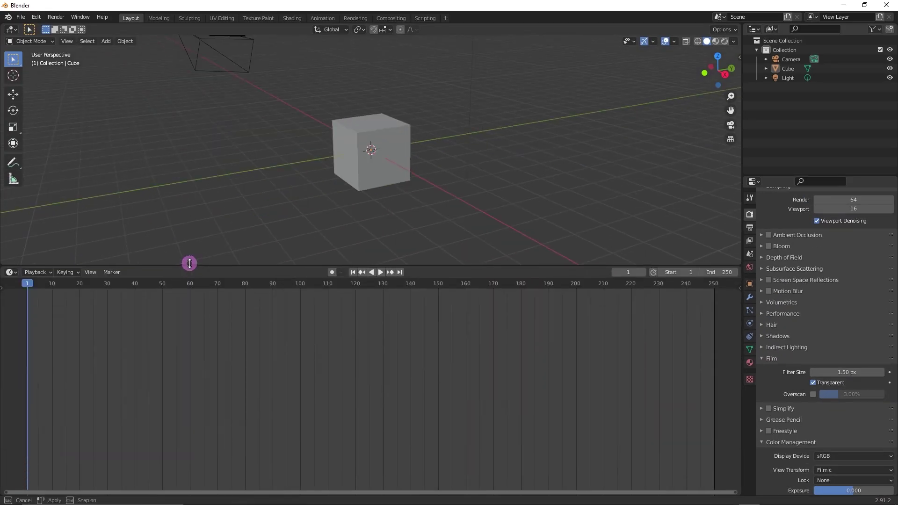
pyautogui.click(32, 317)
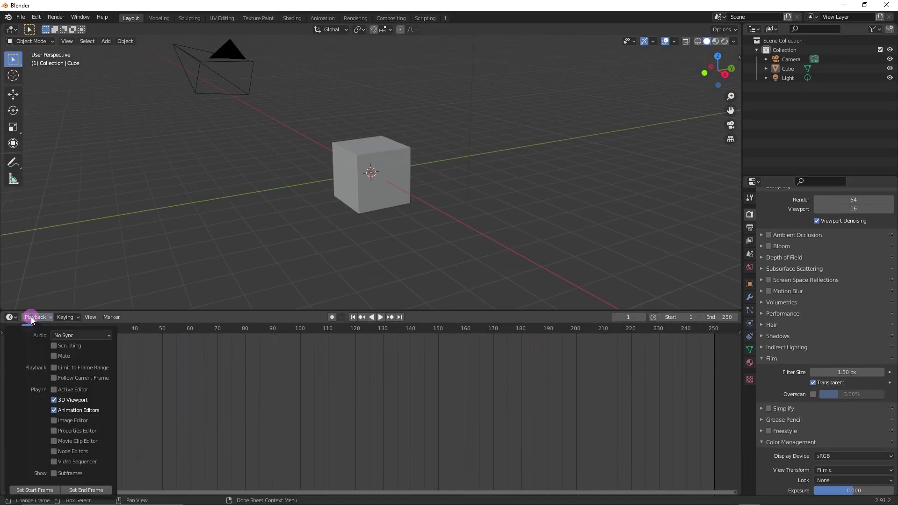
pyautogui.click(19, 318)
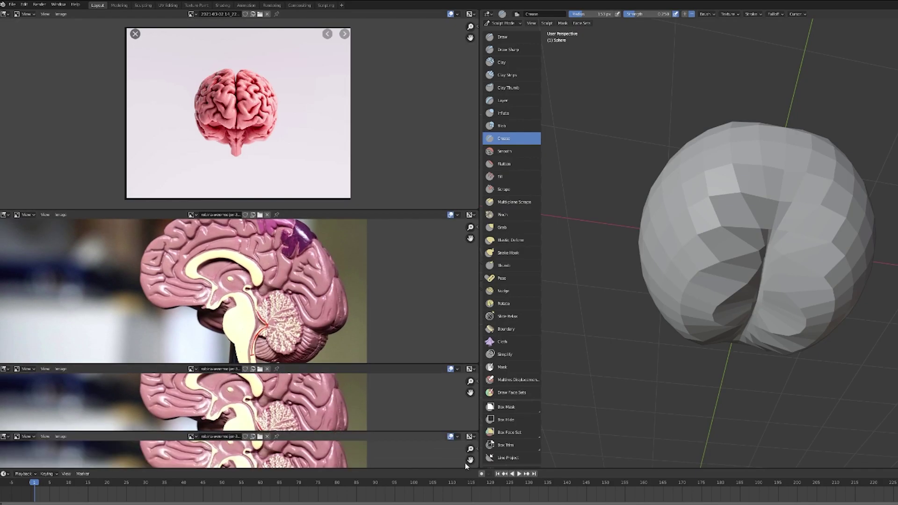
# Merge the stacked reference image areas, split them into three columns, then regroup into two
pyautogui.moveTo(476, 439); pyautogui.dragTo(476, 290)
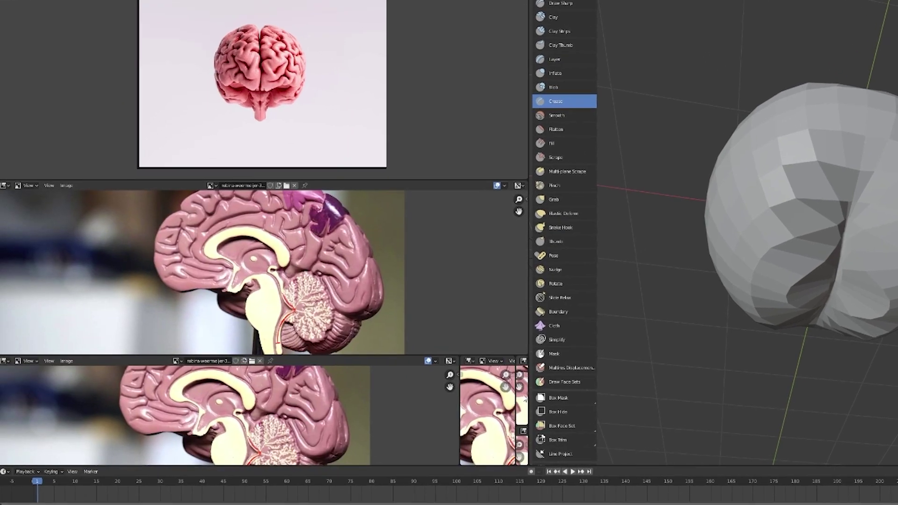
pyautogui.moveTo(525, 399); pyautogui.dragTo(501, 415)
pyautogui.moveTo(601, 400); pyautogui.dragTo(582, 457)
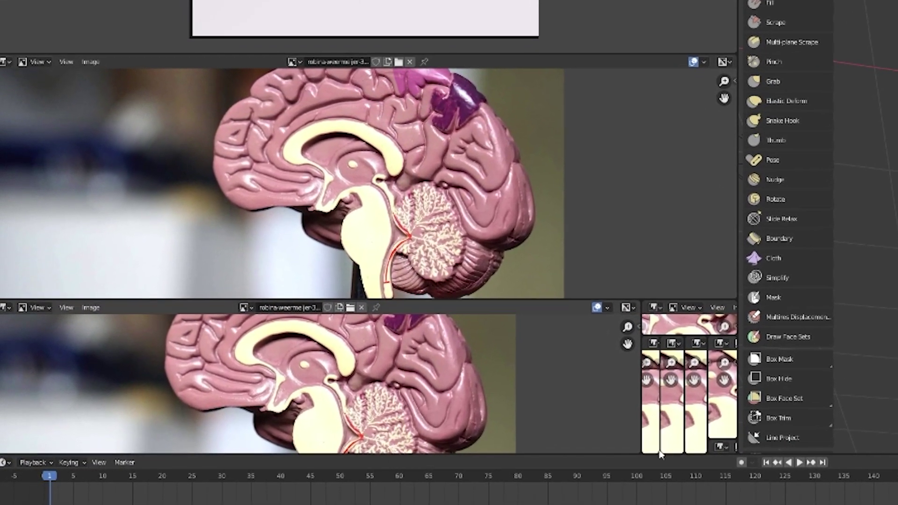
pyautogui.moveTo(678, 450); pyautogui.dragTo(697, 421)
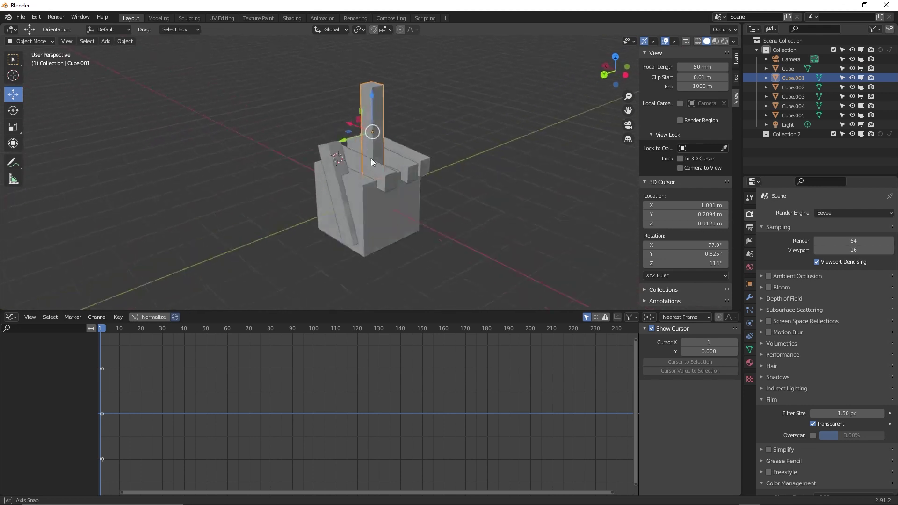
pyautogui.moveTo(371, 158); pyautogui.dragTo(483, 145, button='middle')
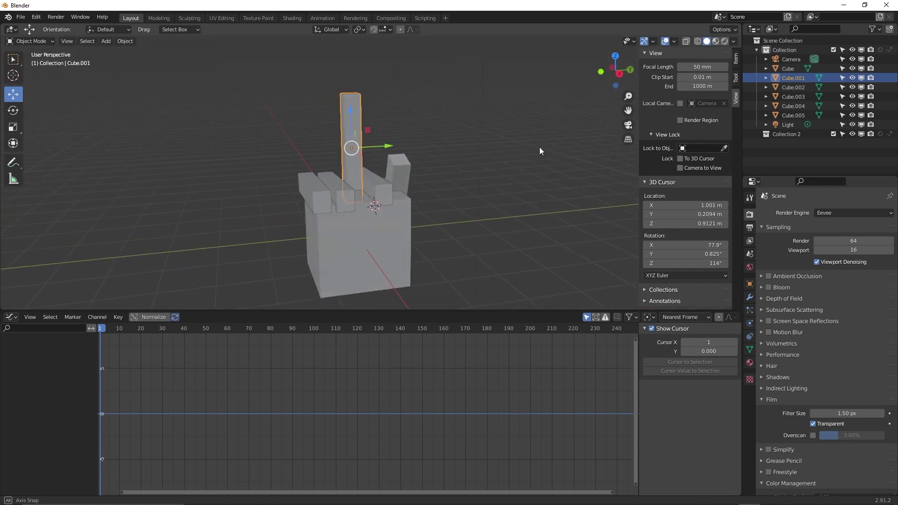
pyautogui.moveTo(512, 153); pyautogui.dragTo(535, 144, button='middle')
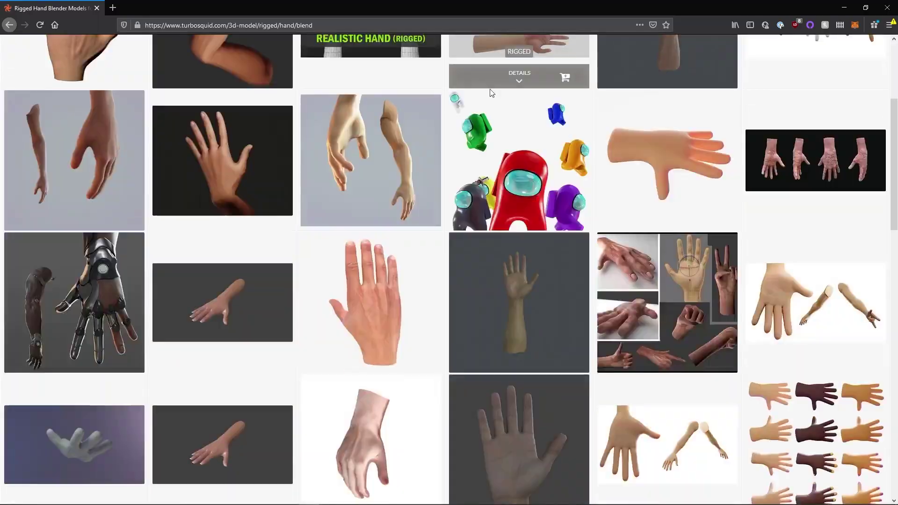
pyautogui.scroll(-15, 514, 187)
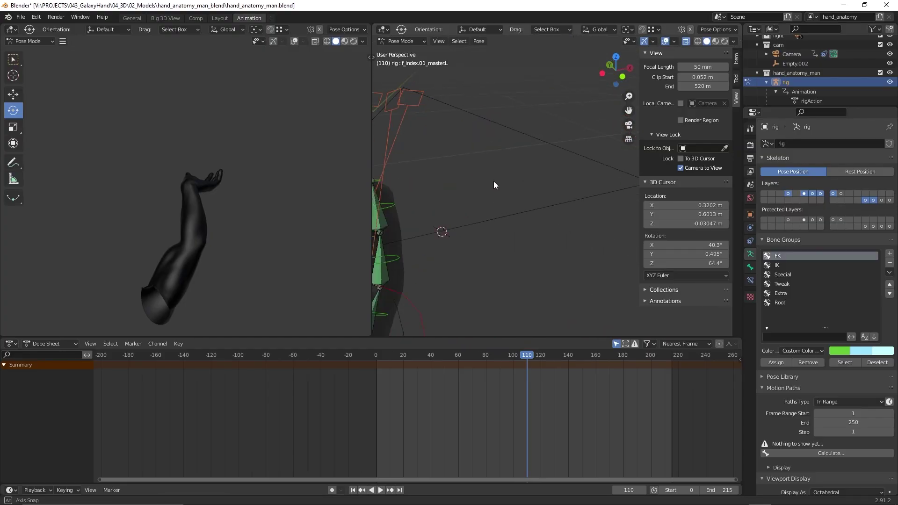
# Inspect the hand rig from several angles, visiting the Layout workspace and returning to Animation
pyautogui.scroll(5, 493, 185)
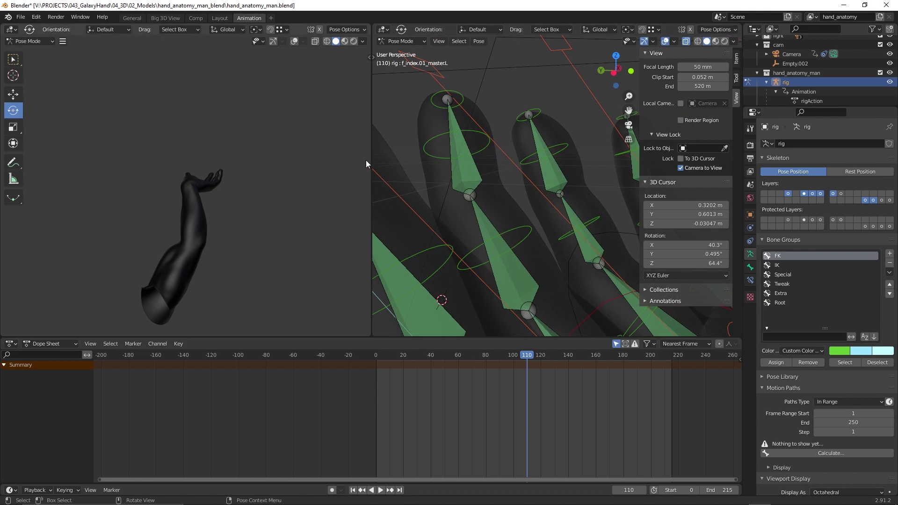
pyautogui.moveTo(372, 178); pyautogui.dragTo(214, 157)
pyautogui.scroll(-5, 427, 234)
pyautogui.moveTo(427, 233); pyautogui.dragTo(427, 129, button='middle')
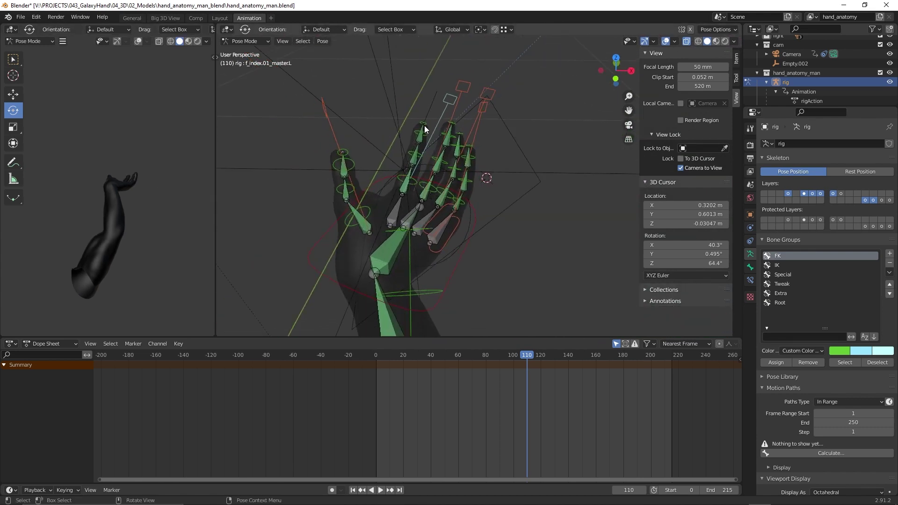
pyautogui.hotkey('ctrl', 'pageup')
pyautogui.moveTo(543, 201); pyautogui.dragTo(432, 173, button='middle')
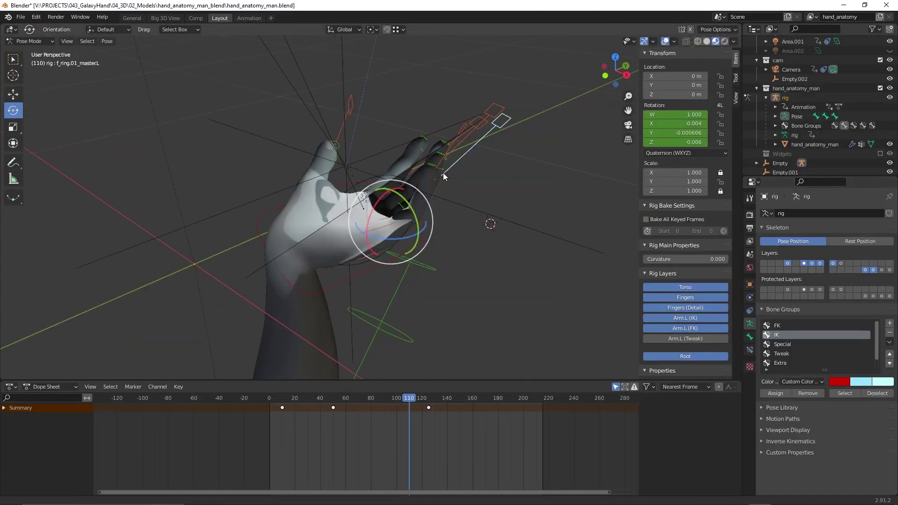
pyautogui.moveTo(471, 197); pyautogui.dragTo(483, 183, button='middle')
pyautogui.hotkey('ctrl', 'pagedown')
pyautogui.moveTo(555, 159); pyautogui.dragTo(443, 202, button='middle')
# Confirm the finger bone rotation and play the hand animation to check it
pyautogui.press('Return')
pyautogui.press('space')
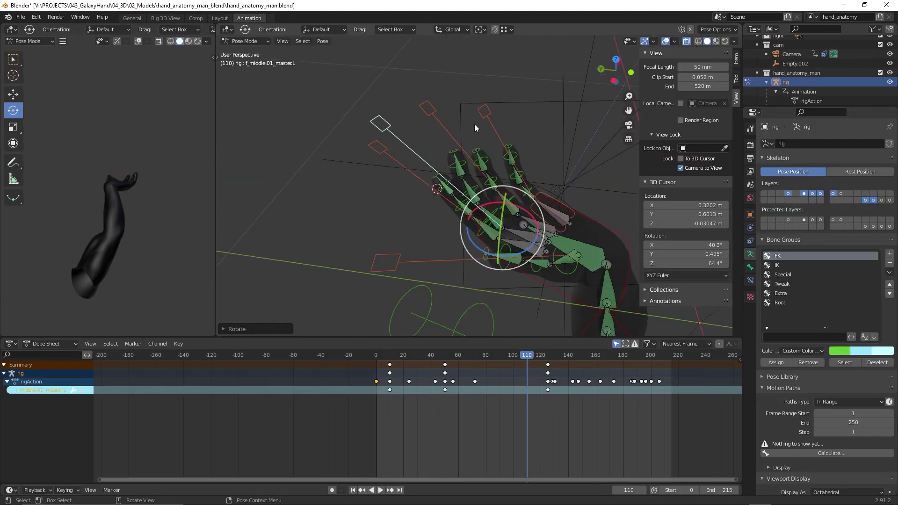
pyautogui.moveTo(538, 187); pyautogui.dragTo(422, 146, button='middle')
pyautogui.press('space')
pyautogui.scroll(4, 423, 147)
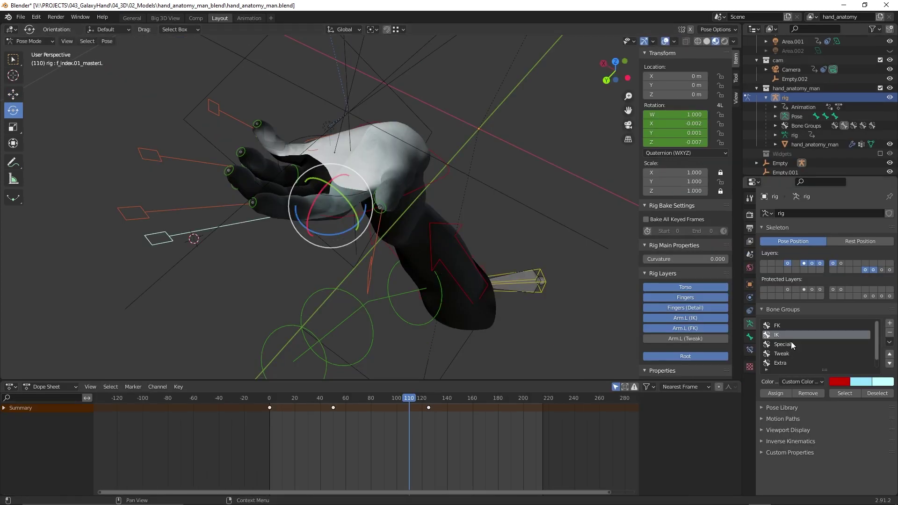
pyautogui.scroll(-1, 790, 342)
# Face the palm and select the hand_ik.L control for tilting
pyautogui.press('Escape')
pyautogui.moveTo(468, 141); pyautogui.dragTo(431, 184, button='middle')
pyautogui.click(431, 184)
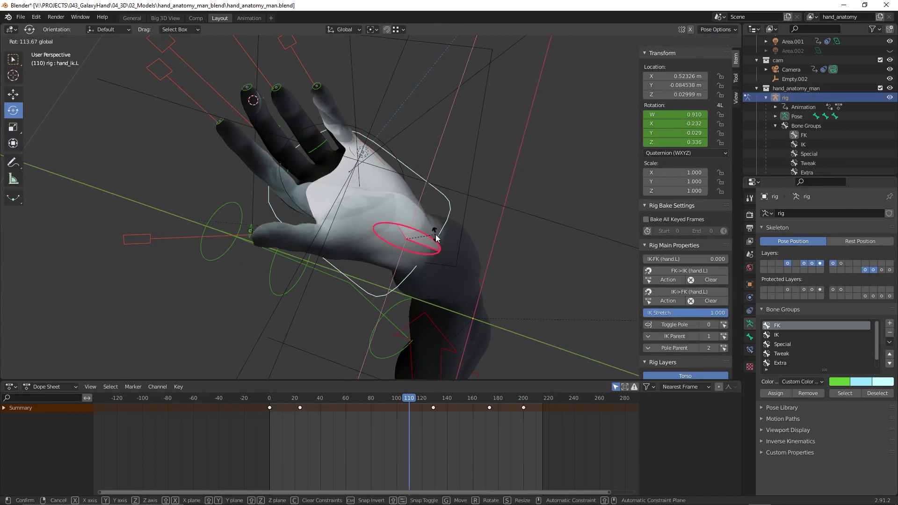
pyautogui.moveTo(585, 169); pyautogui.dragTo(402, 186, button='middle')
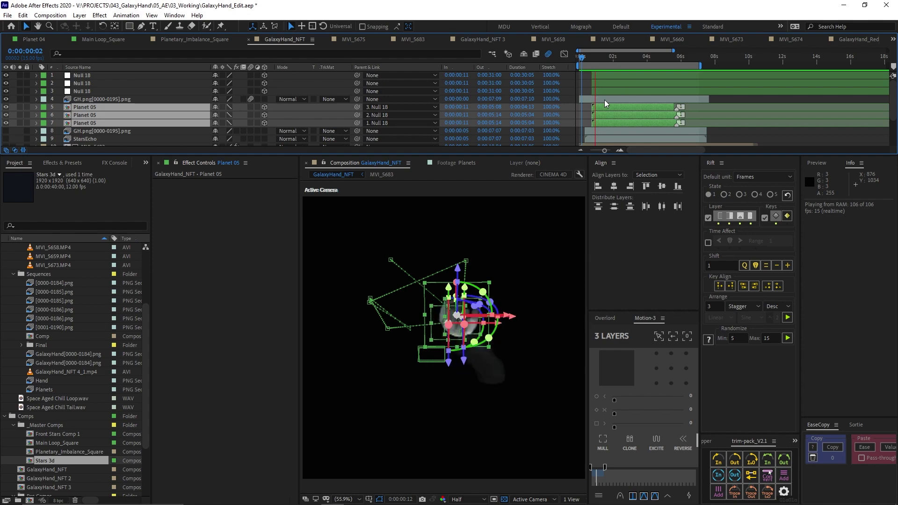
# Drag-select the three Planet 05 layers (layers 5–7) in the GalaxyHand_NFT timeline
pyautogui.moveTo(584, 79); pyautogui.dragTo(604, 100)
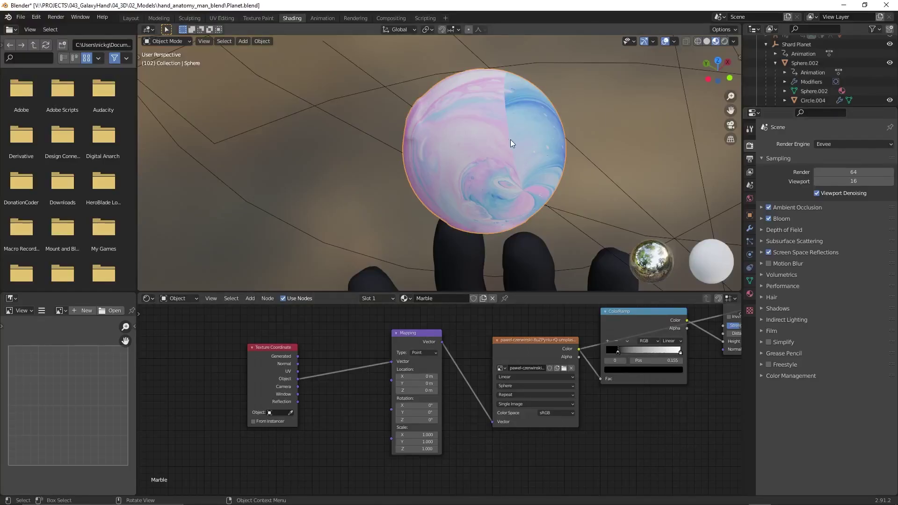
# Frame the marble sphere and pan the node editor to the Image Texture, ColorRamp and Bump nodes
pyautogui.moveTo(511, 143); pyautogui.dragTo(487, 147, button='middle')
pyautogui.scroll(2, 420, 368)
pyautogui.moveTo(420, 368); pyautogui.dragTo(409, 408, button='middle')
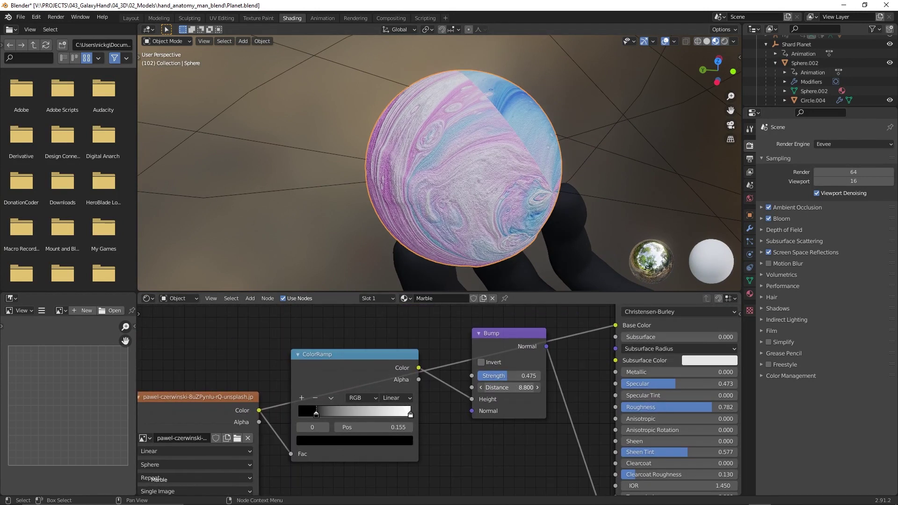
# Load katie-doherty-EqtRCp2C9x8-unsplash.jpg from 01_Textures into the Image Texture node
pyautogui.moveTo(505, 142)
pyautogui.mouseDown(button='middle')
pyautogui.moveTo(452, 145)
pyautogui.moveTo(492, 150)
pyautogui.mouseUp(button='middle')
pyautogui.moveTo(243, 431); pyautogui.dragTo(332, 390, button='middle')
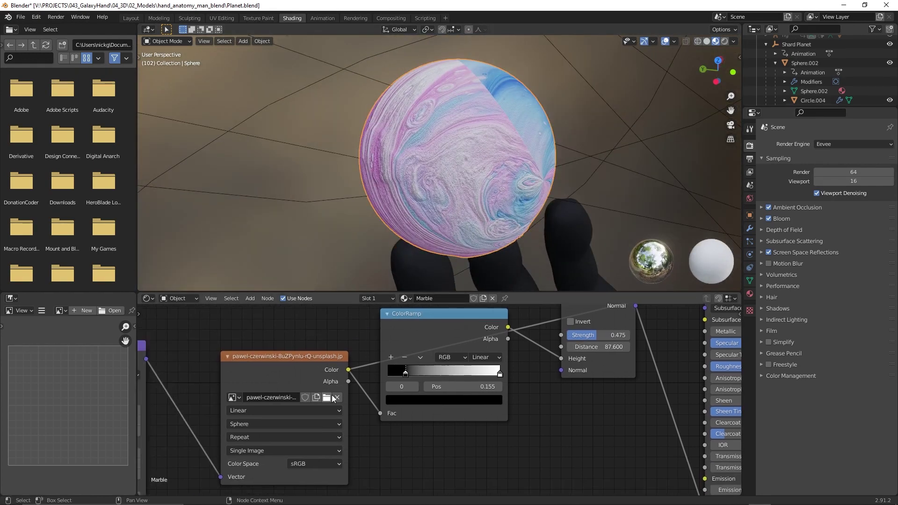
pyautogui.click(327, 398)
pyautogui.click(400, 122)
pyautogui.click(603, 284)
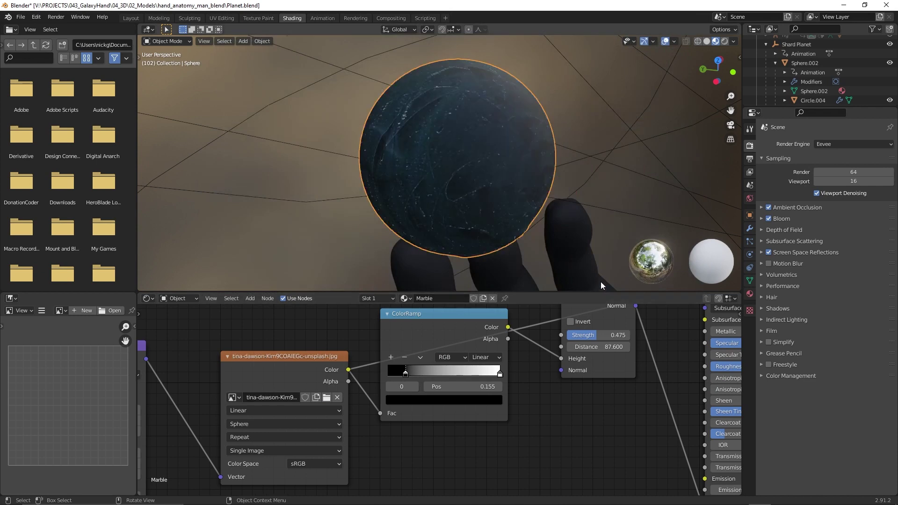
pyautogui.click(327, 397)
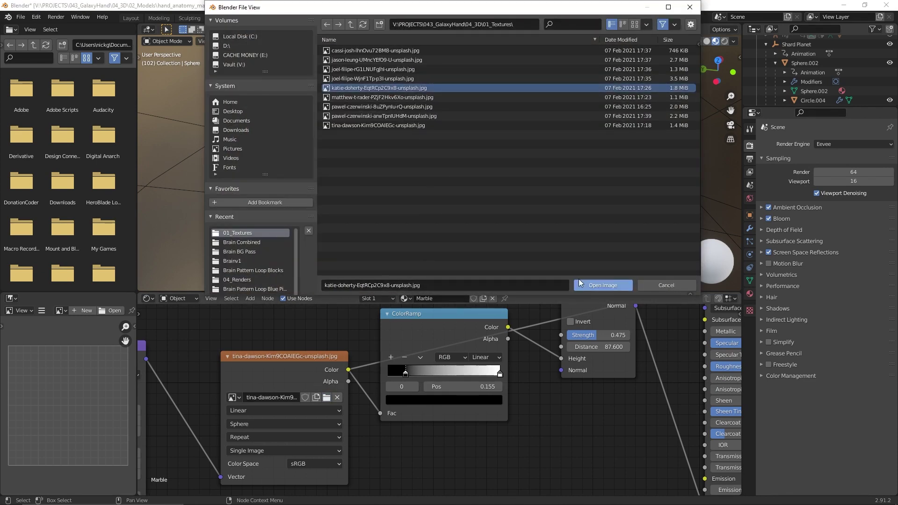
pyautogui.click(578, 282)
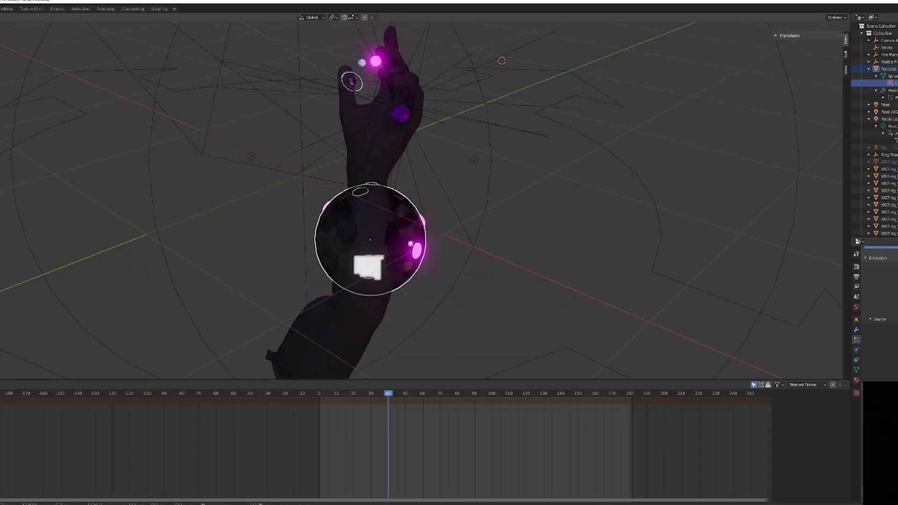
pyautogui.press('s')
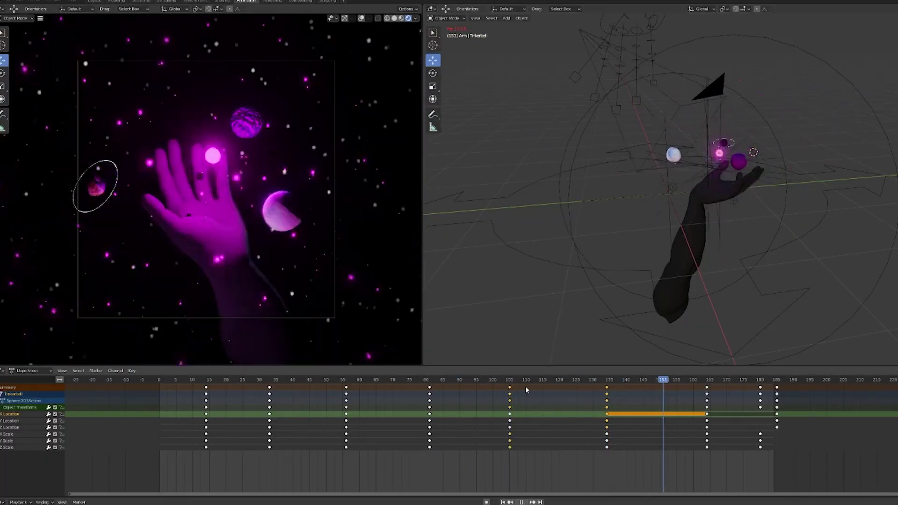
# Select the camera among the overlapping objects and nudge its position slightly
pyautogui.keyDown('alt'); pyautogui.click(617, 134); pyautogui.keyUp('alt')
pyautogui.click(622, 136)
pyautogui.moveTo(622, 136); pyautogui.dragTo(565, 173, button='middle')
pyautogui.press('g')
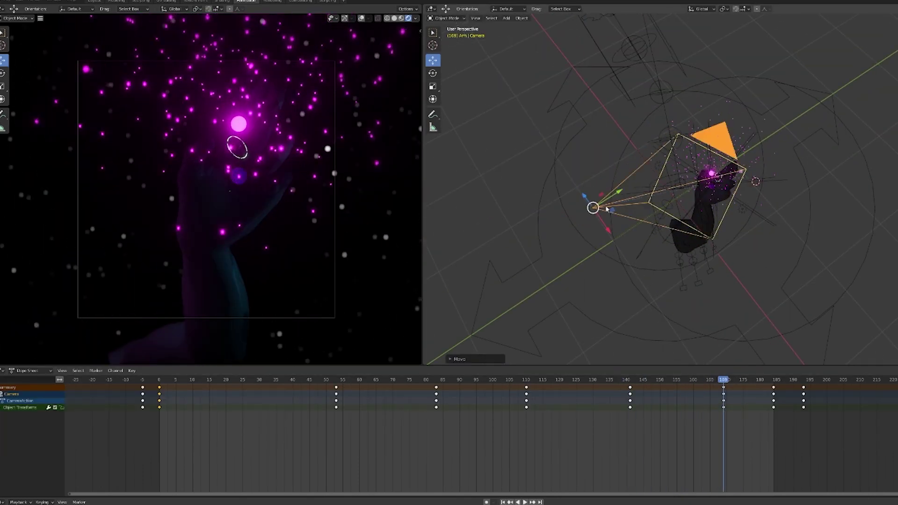
pyautogui.click(564, 173)
# Move the camera again and play the shot around frames 126–169, then return to frame 38
pyautogui.moveTo(578, 381); pyautogui.dragTo(708, 385)
pyautogui.press('g')
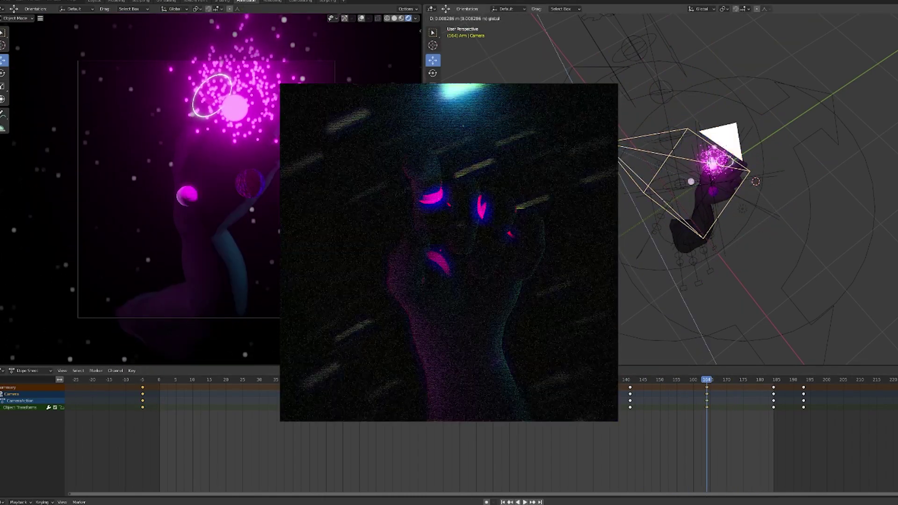
pyautogui.press('Return')
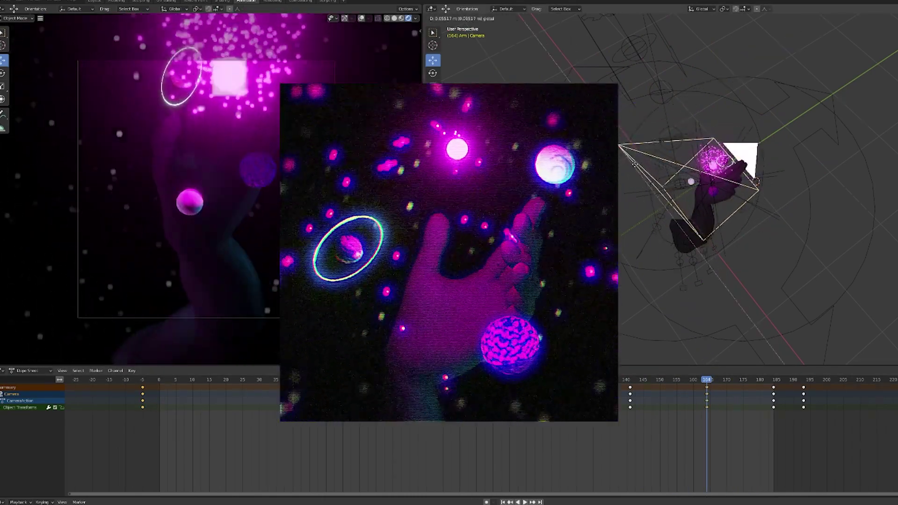
pyautogui.press('space')
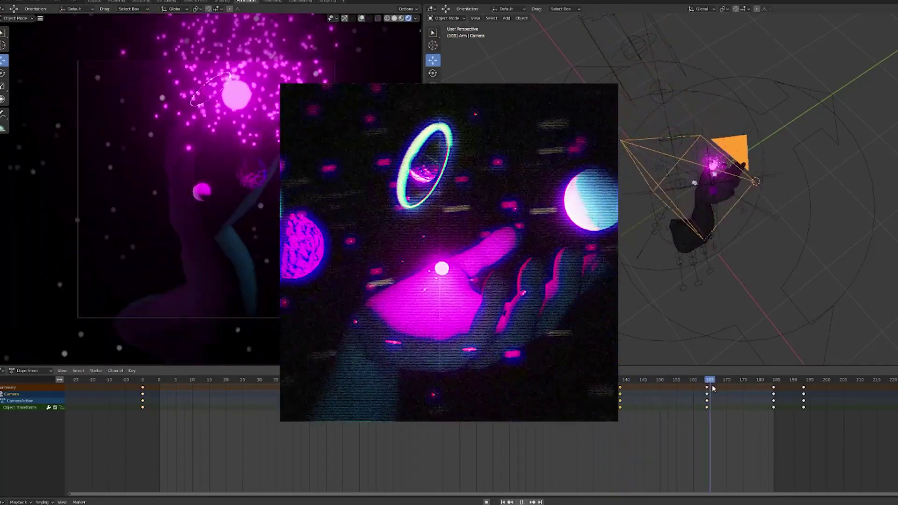
pyautogui.press('space')
pyautogui.press('space')
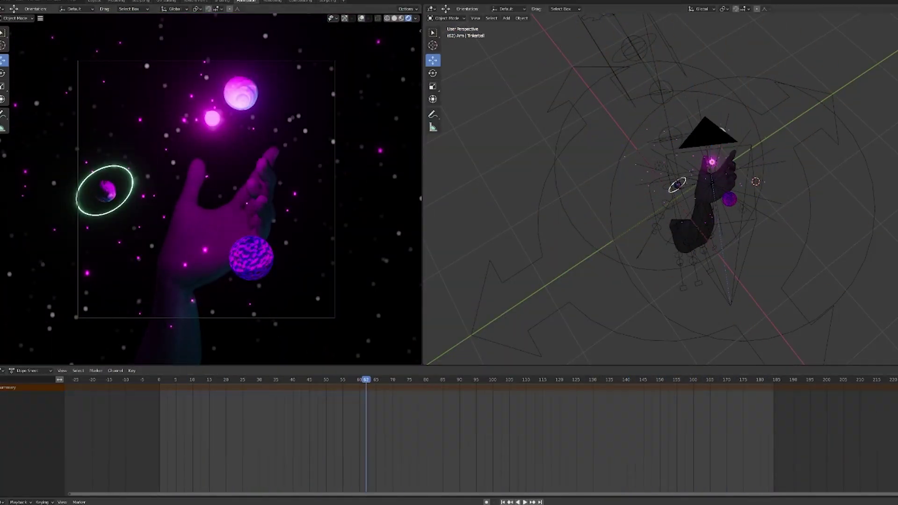
pyautogui.moveTo(335, 385); pyautogui.dragTo(290, 386)
# In the Graph Editor, isolate the Z Location curve and move a key to reshape it
pyautogui.hotkey('ctrl', 'Tab')
pyautogui.press('Home')
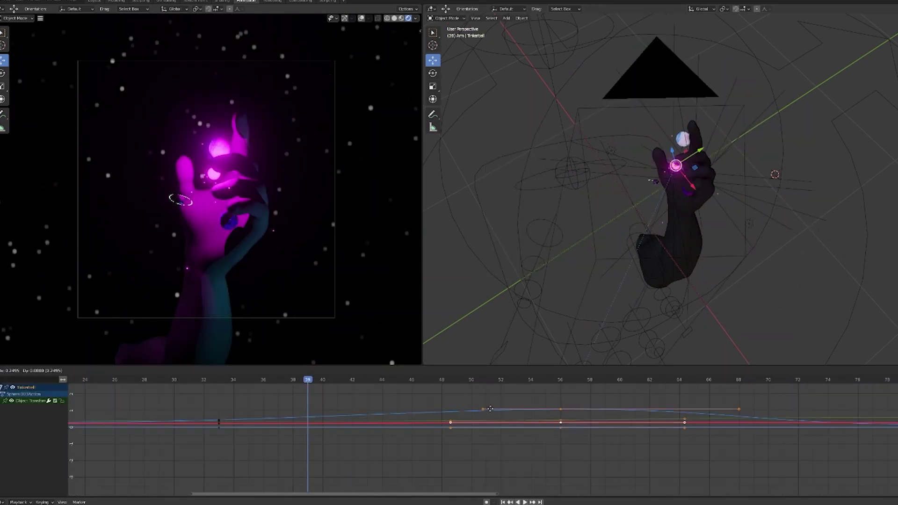
pyautogui.click(4, 401)
pyautogui.click(18, 414)
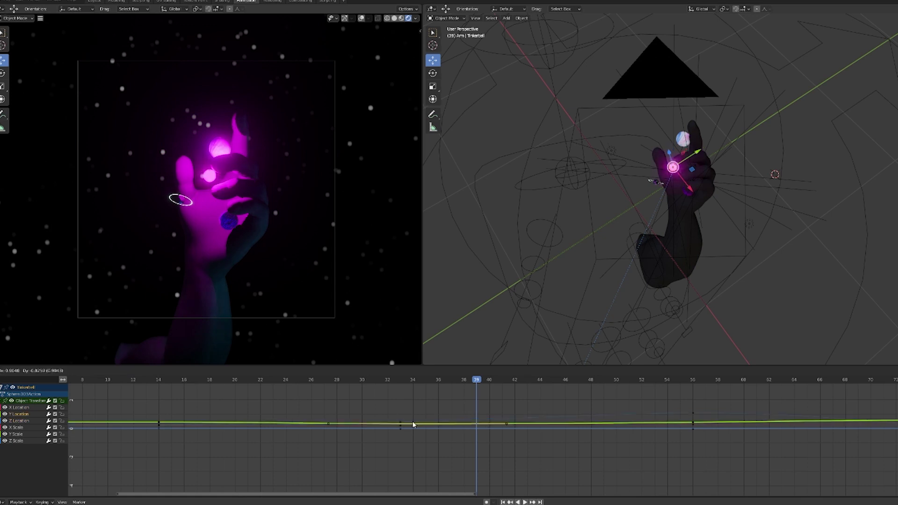
pyautogui.click(19, 421)
pyautogui.press('g')
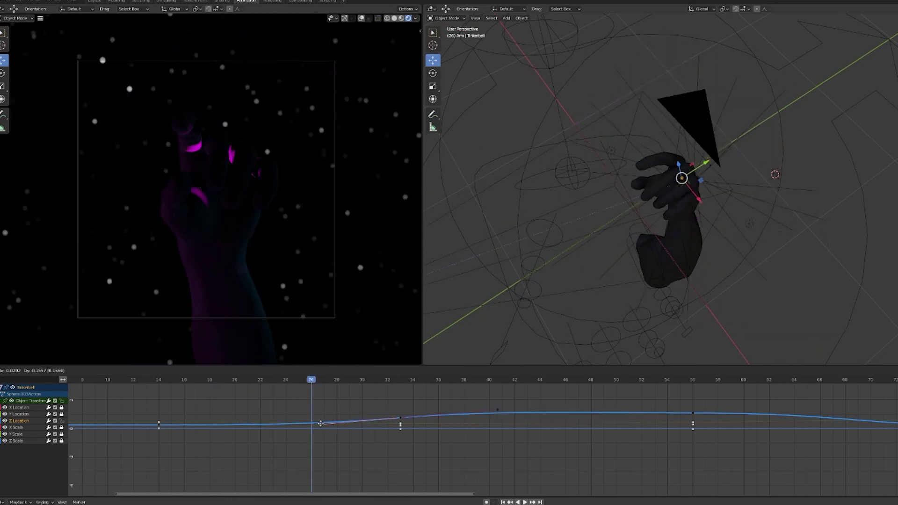
pyautogui.click(512, 410)
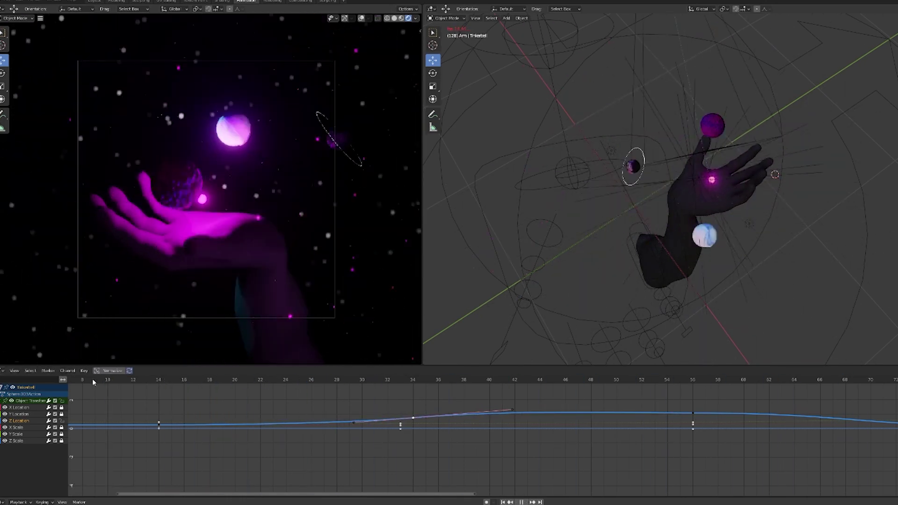
pyautogui.press('space')
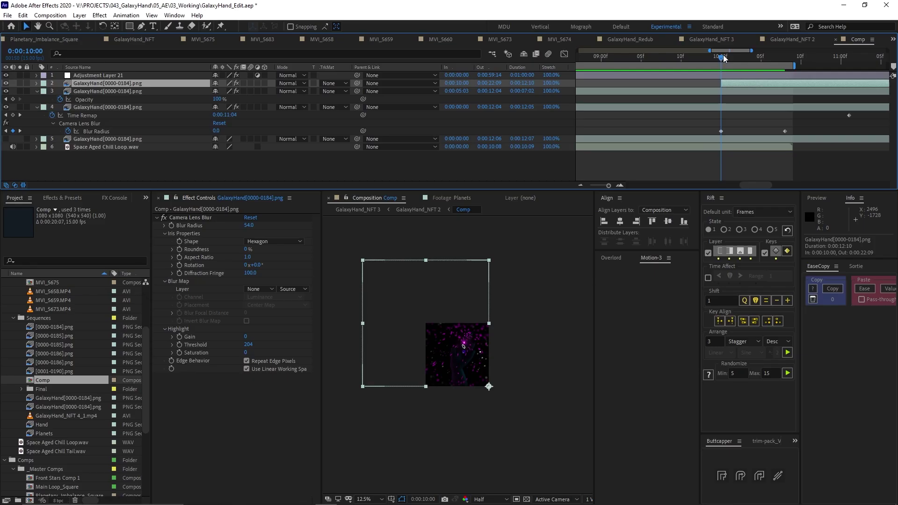
# Raise a point on the Curves effect to brighten the GalaxyHand_NFT 2 image
pyautogui.moveTo(723, 60); pyautogui.dragTo(777, 60)
pyautogui.scroll(4, 474, 308)
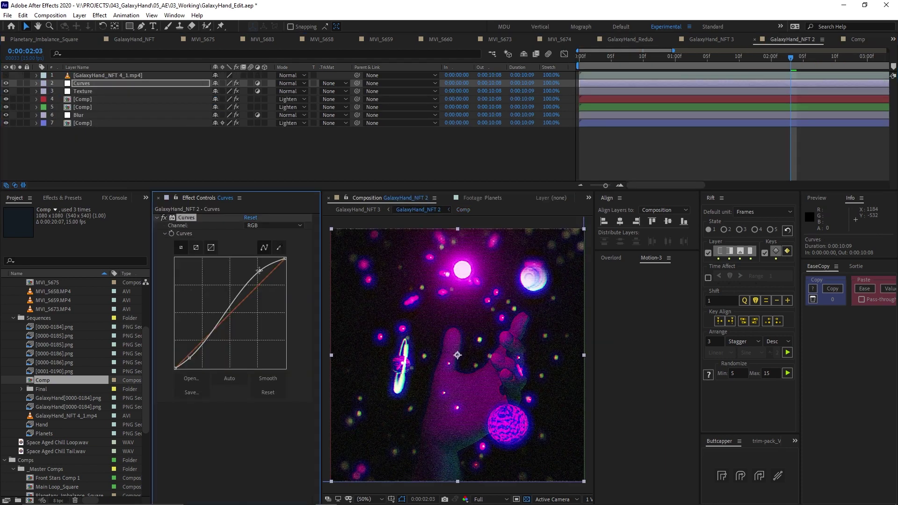
pyautogui.moveTo(258, 276); pyautogui.dragTo(255, 269)
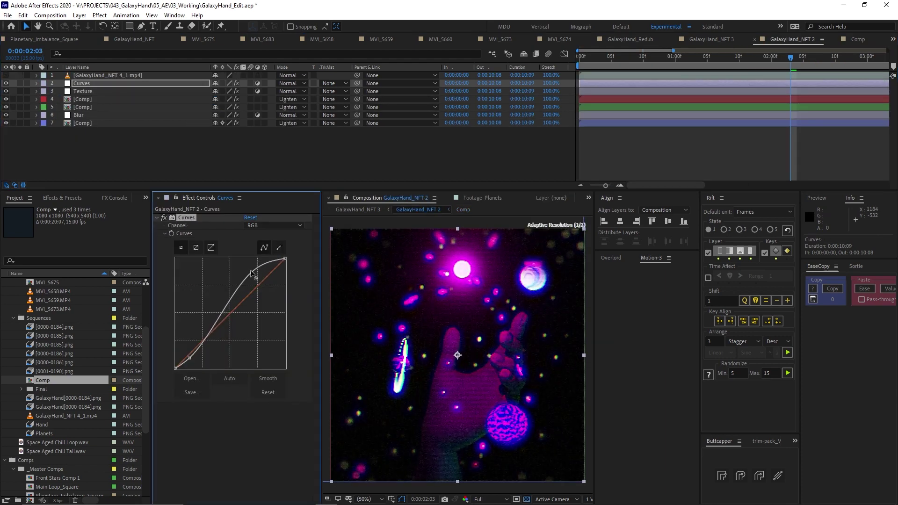
# Select the channel-shifted layer 4 [Comp] and nudge it slightly up and left
pyautogui.click(475, 318)
pyautogui.scroll(4, 475, 319)
pyautogui.scroll(-2, 464, 323)
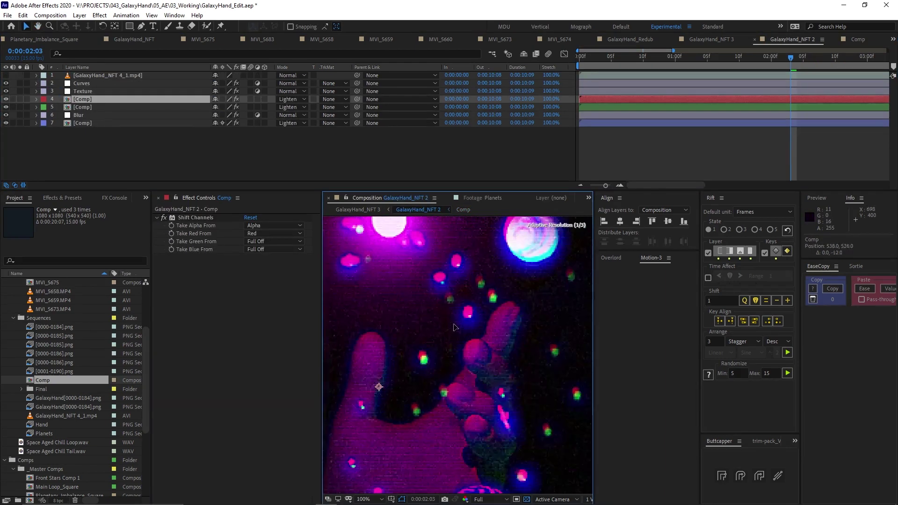
pyautogui.moveTo(454, 325); pyautogui.dragTo(449, 321)
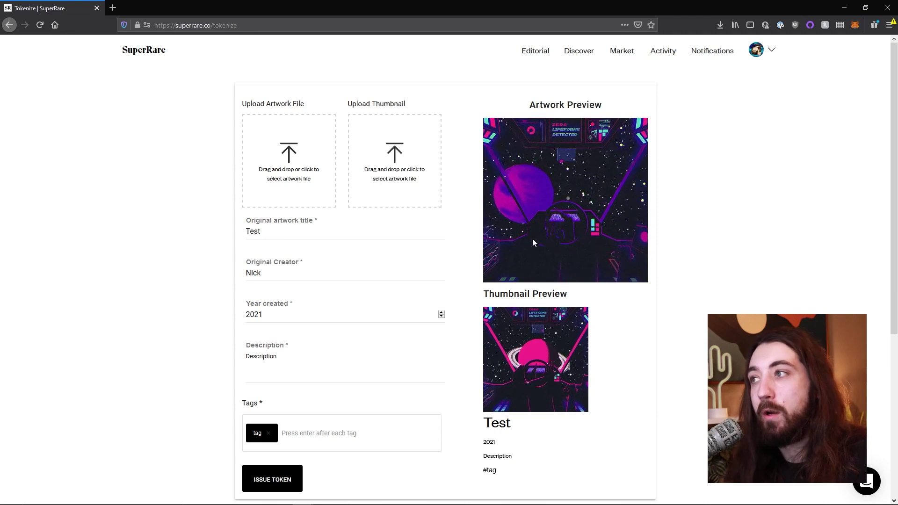
pyautogui.scroll(-1, 540, 179)
pyautogui.click(292, 430)
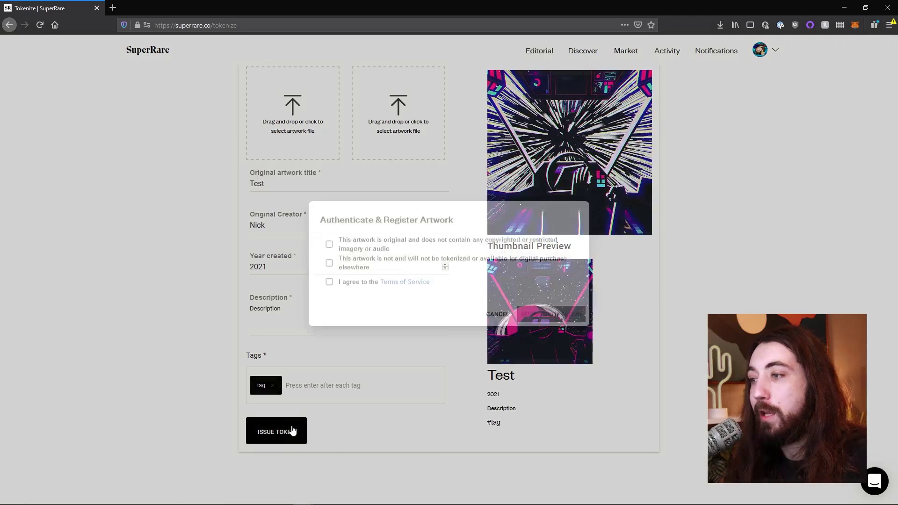
pyautogui.click(330, 250)
pyautogui.click(330, 269)
pyautogui.click(330, 288)
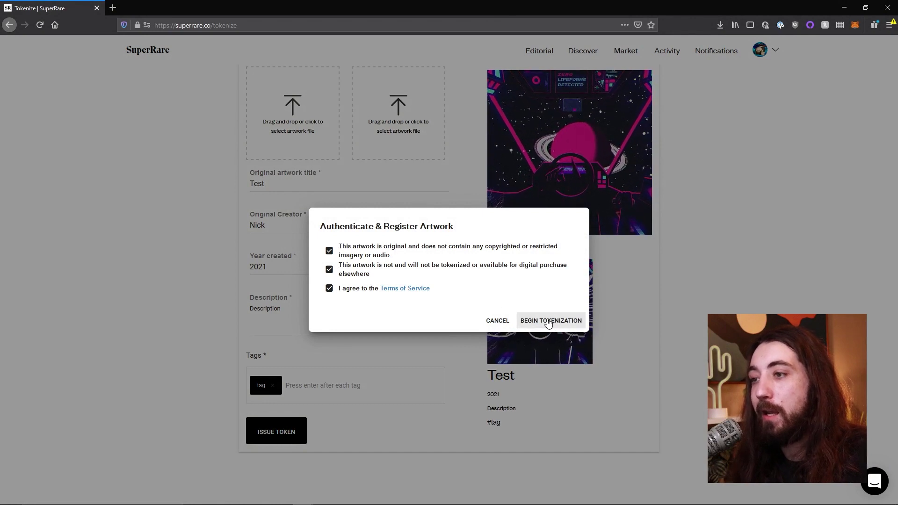
pyautogui.click(551, 322)
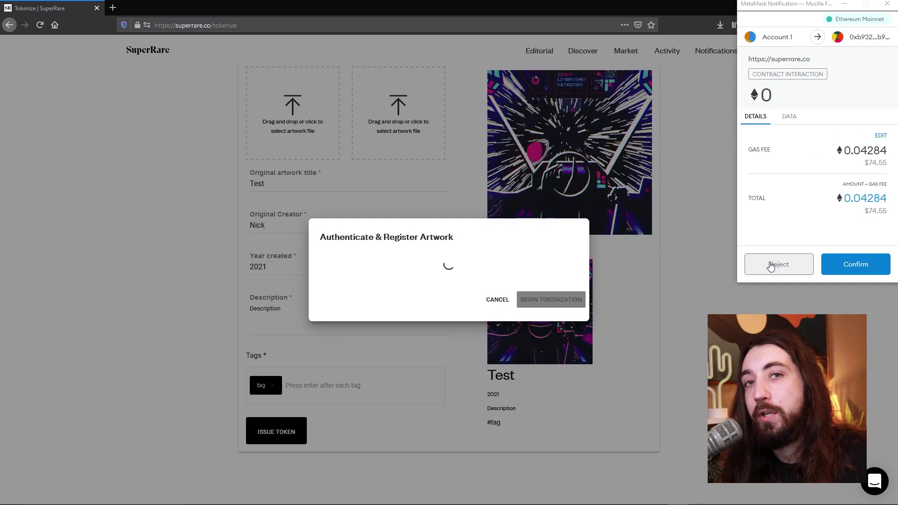
pyautogui.click(754, 263)
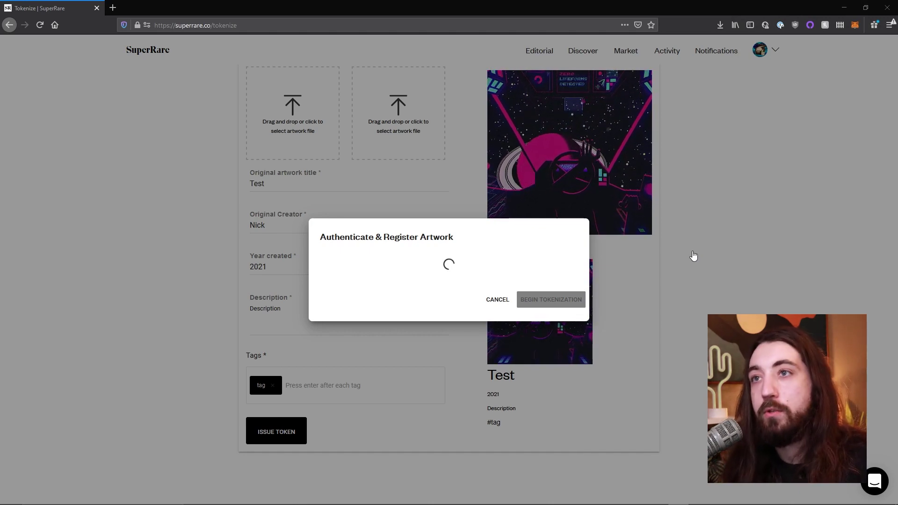
pyautogui.click(497, 300)
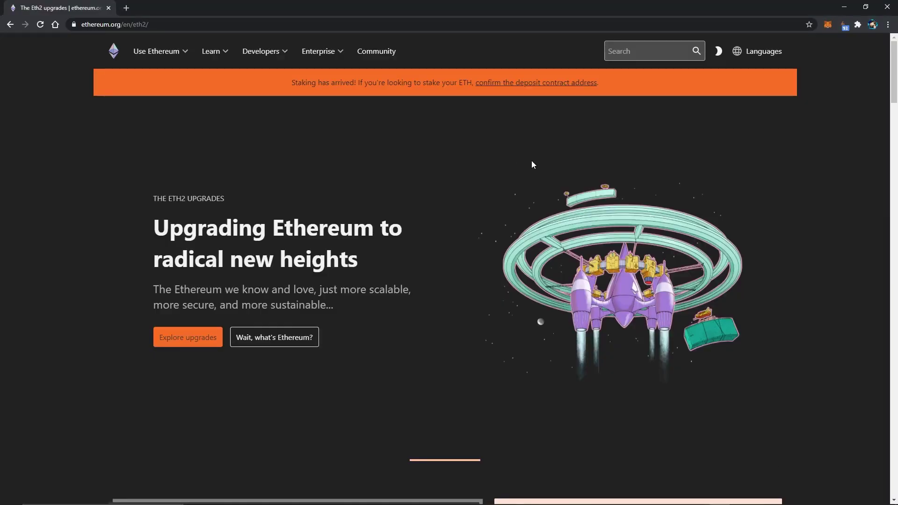
pyautogui.scroll(-7, 828, 183)
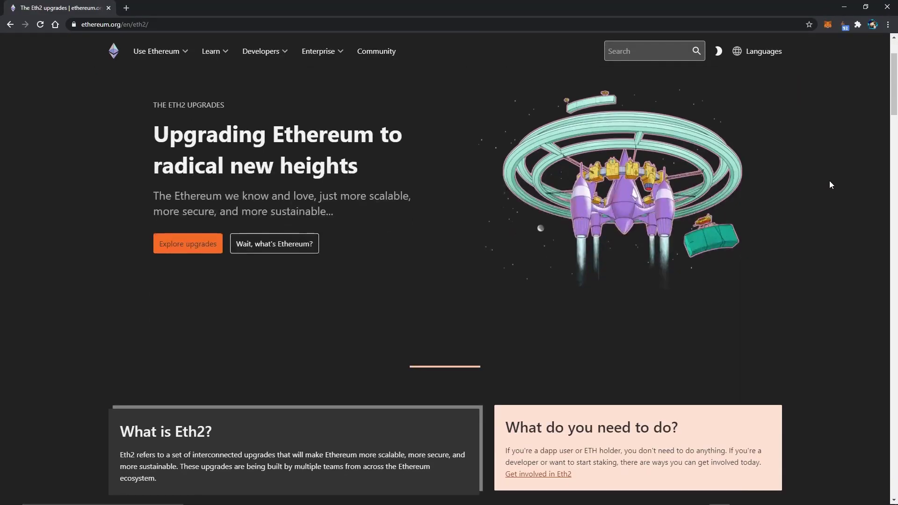
pyautogui.scroll(-3, 835, 181)
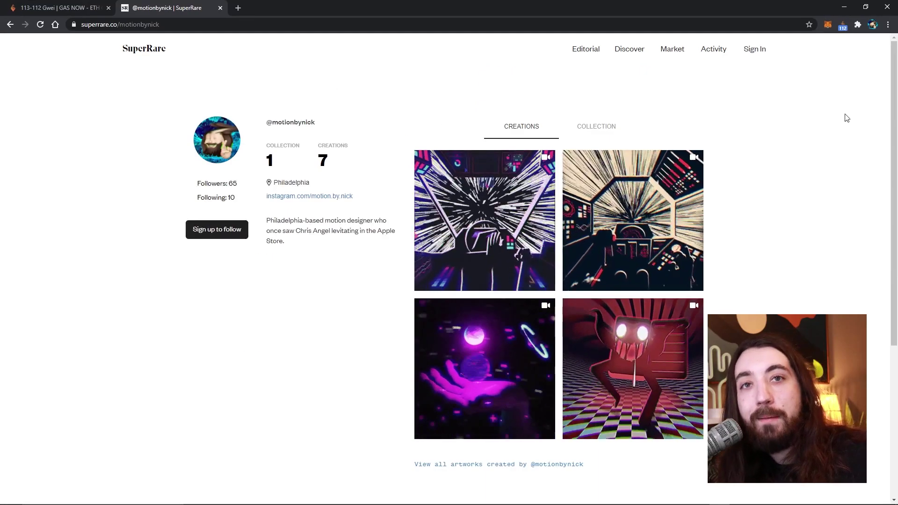
# Open the GAS NOW browser extension popup showing Rapid 147, Fast 112, Standard 98 and Slow 91 gwei
pyautogui.click(844, 26)
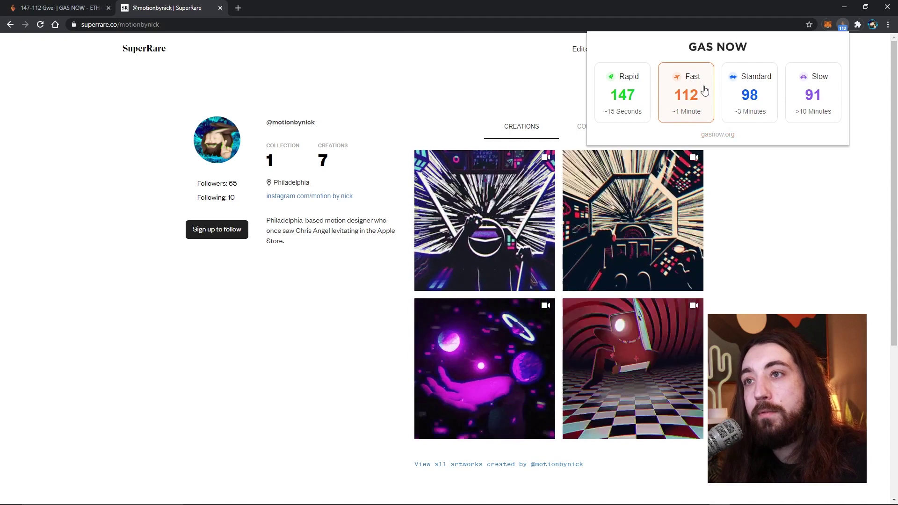
# Launch gasnow.org from the Gas Now popup, listing Rapid 137, Fast 114, Standard 98 and Slow 91 gwei
pyautogui.click(723, 135)
pyautogui.scroll(-3, 422, 184)
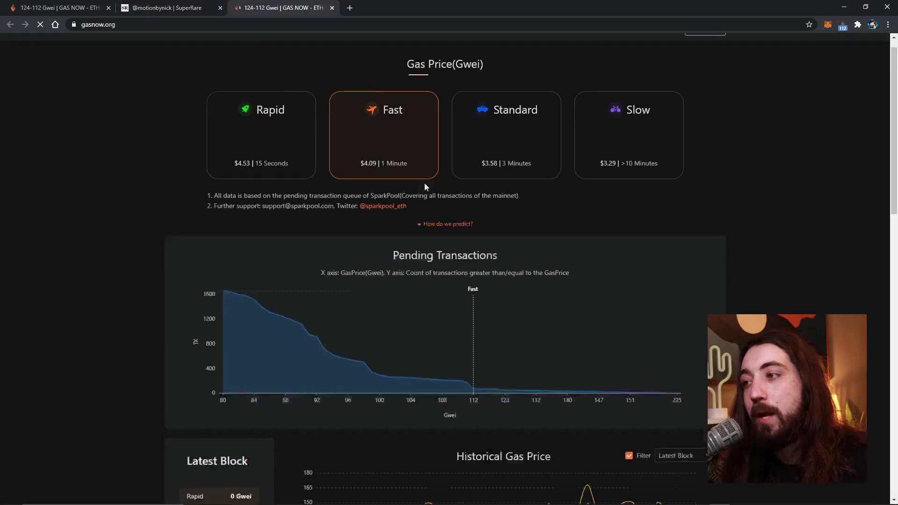
pyautogui.scroll(3, 347, 140)
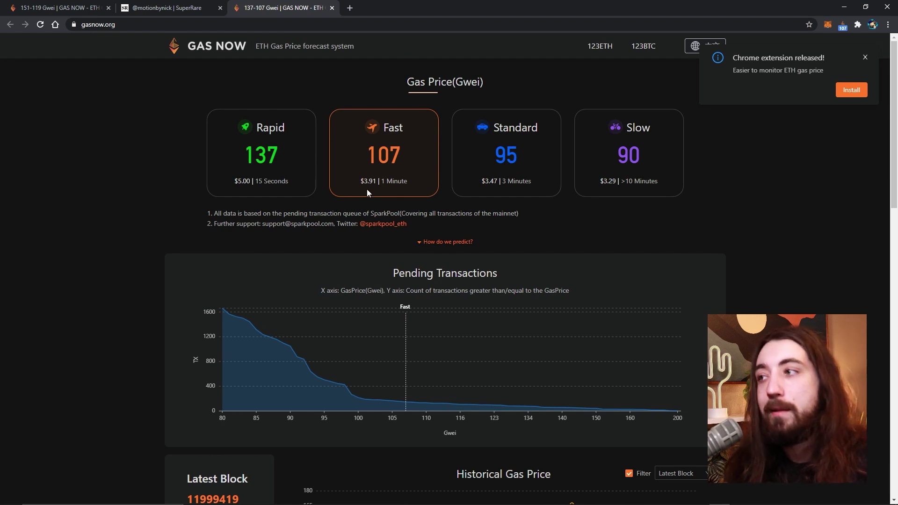
# Highlight the Fast option's dollar cost and check the Average GasPrice heatmap below
pyautogui.moveTo(364, 181); pyautogui.dragTo(410, 187)
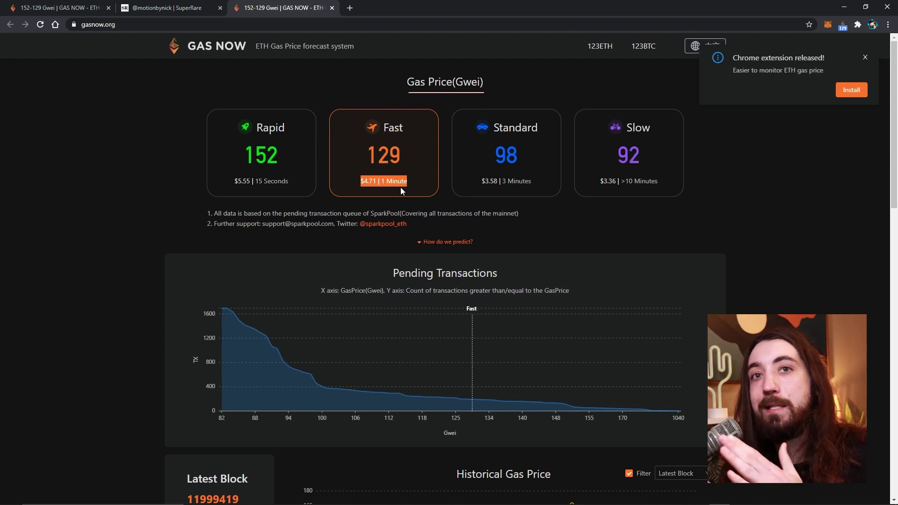
pyautogui.scroll(-3, 443, 181)
pyautogui.scroll(-10, 442, 182)
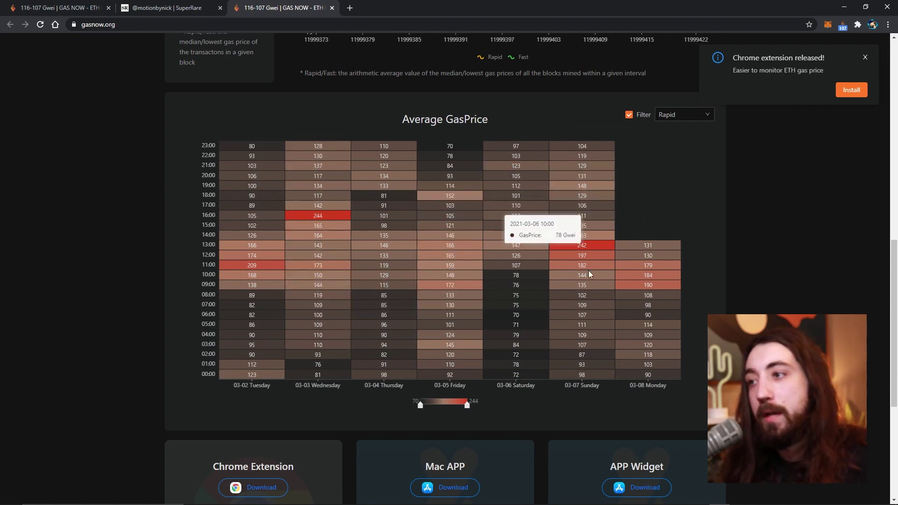
pyautogui.scroll(15, 697, 300)
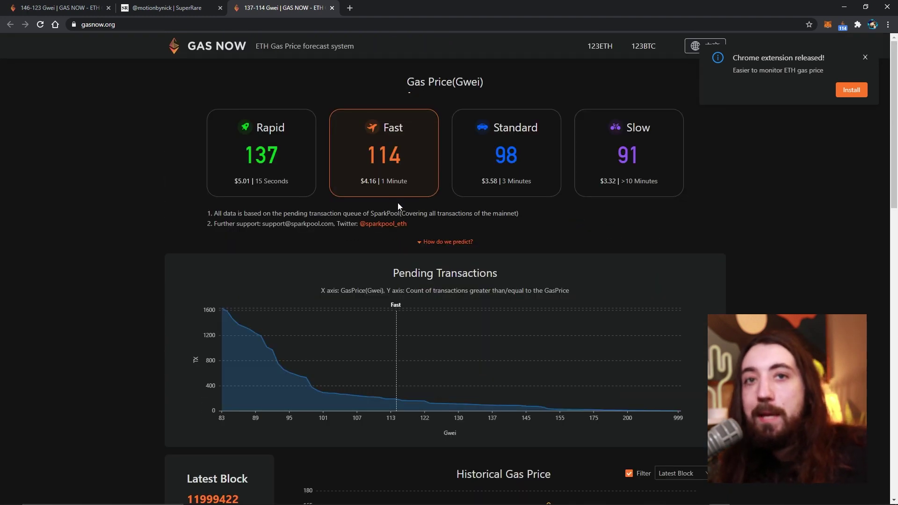